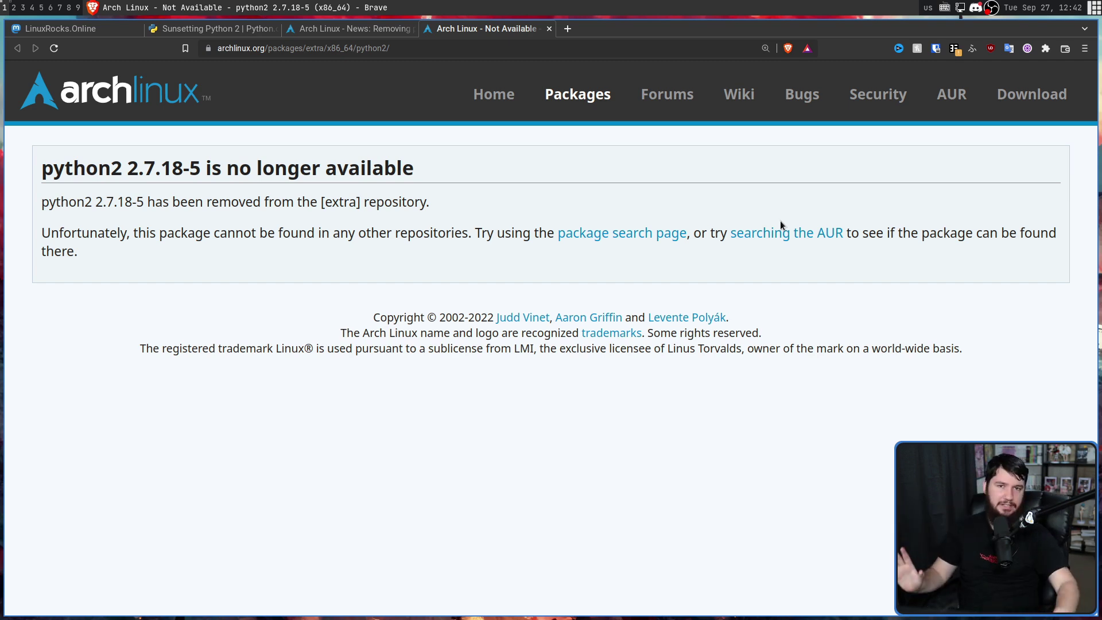
- Search the AUR for python2 and open its 2.7.18-6 package details
left_click(790, 231)
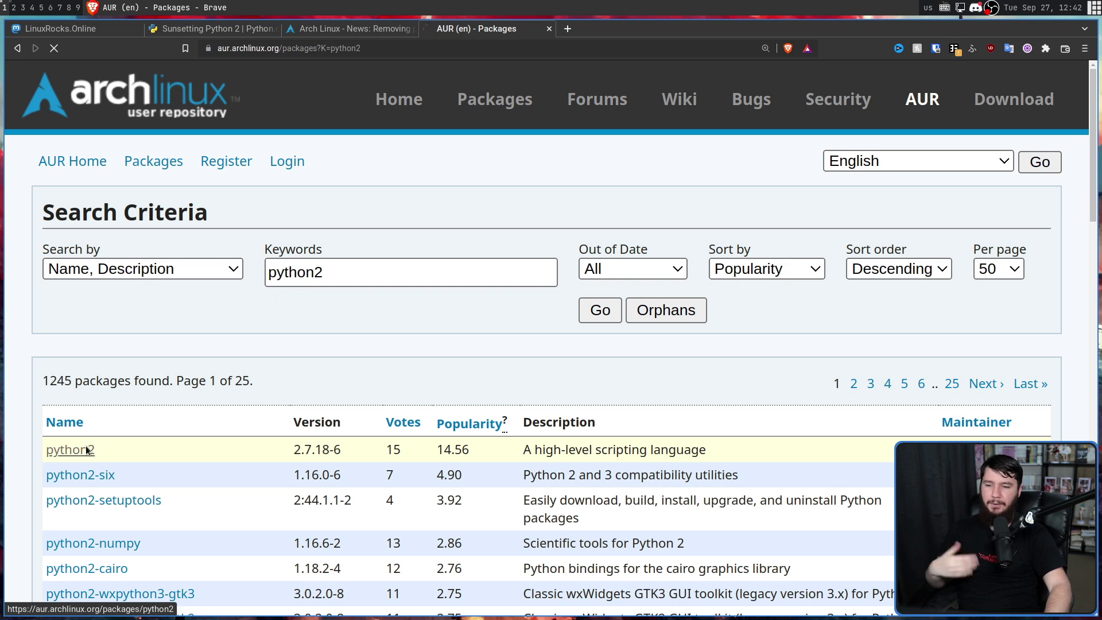
left_click(86, 448)
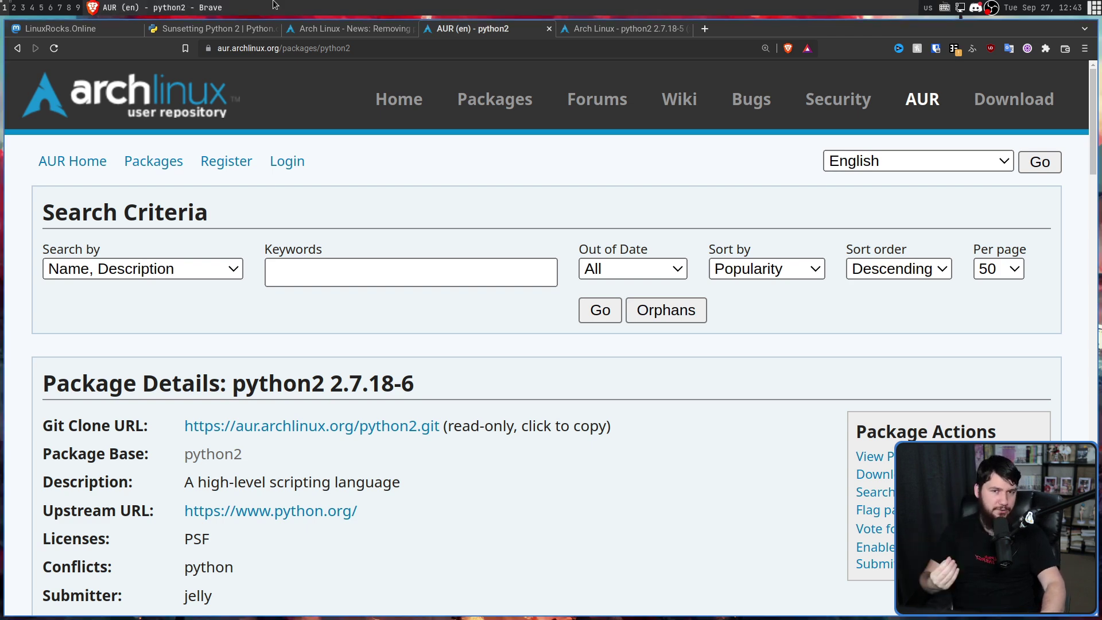
- Return to the archived python2 page and highlight its Required By list
left_click(628, 28)
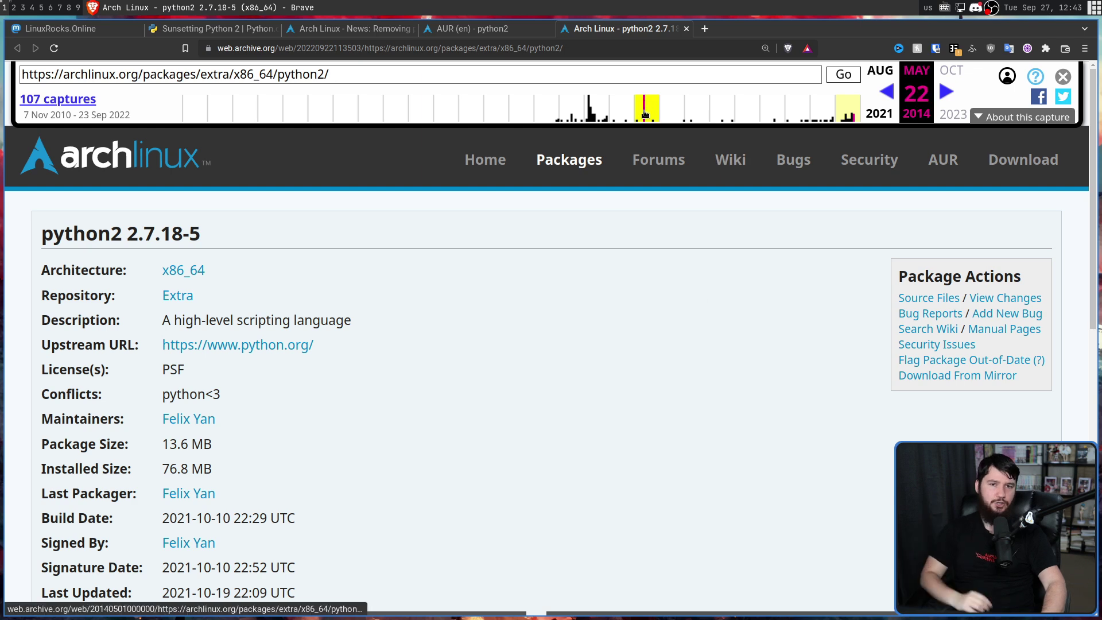
scroll(736, 221, "down", 3)
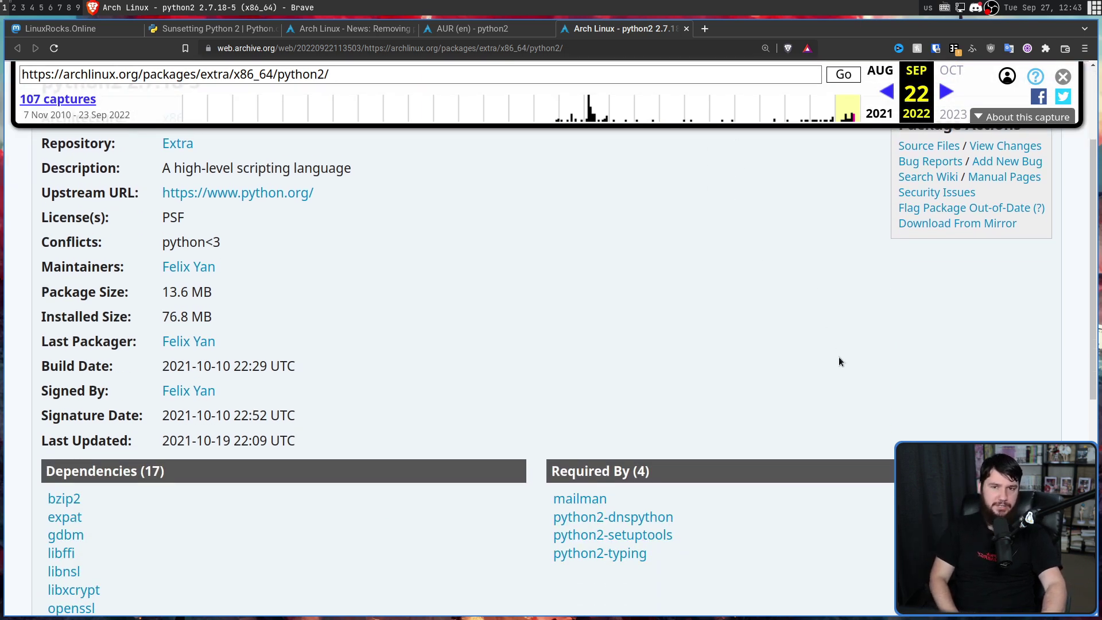
left_click_drag(659, 551, 551, 501)
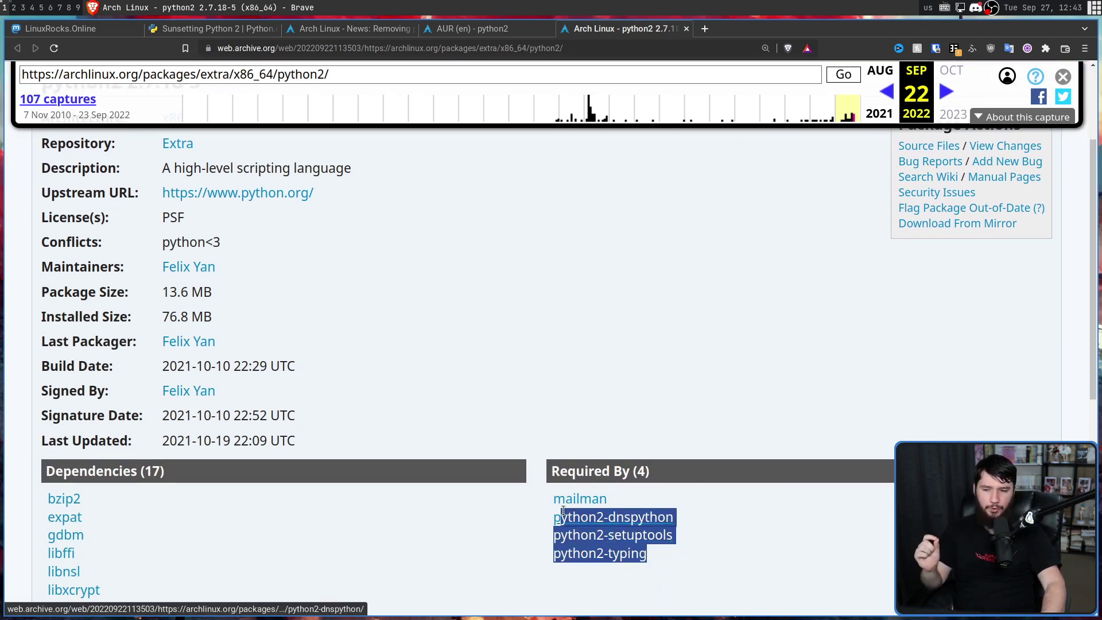
left_click(488, 350)
scroll(488, 349, "down", 2)
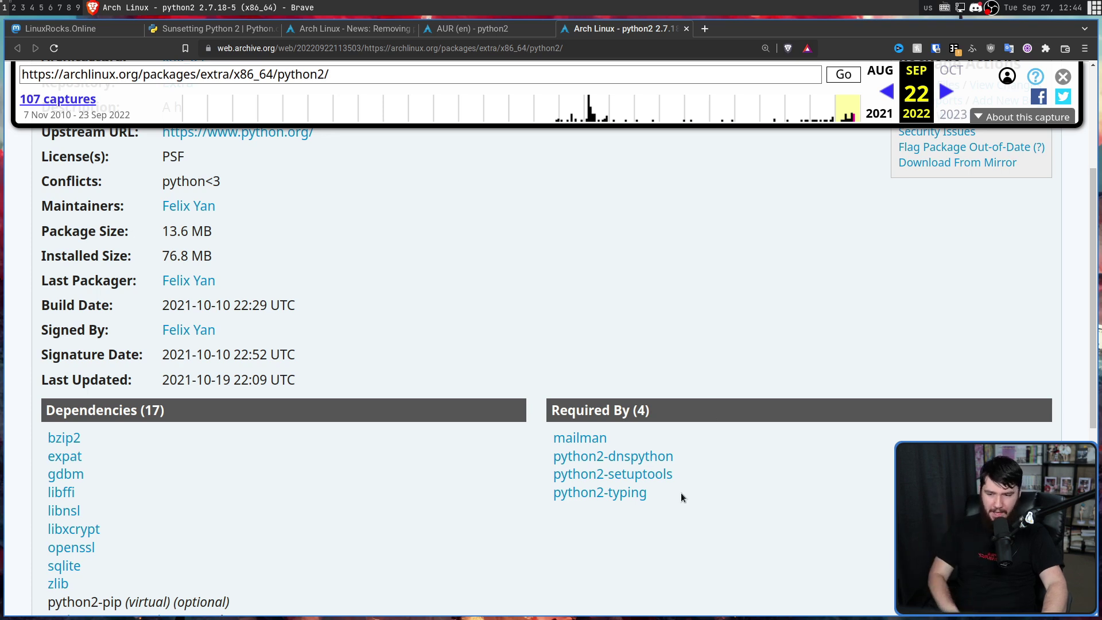
- Highlight the three python2-named packages that require python2
left_click_drag(681, 492, 546, 460)
left_click(545, 461)
left_click_drag(676, 495, 552, 462)
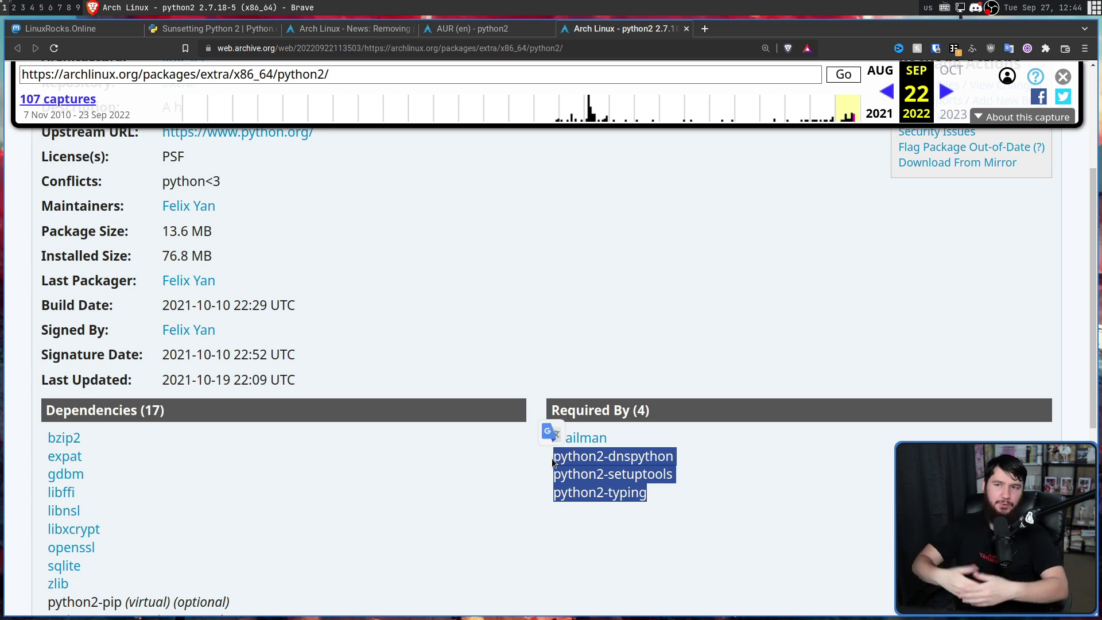
left_click(620, 431)
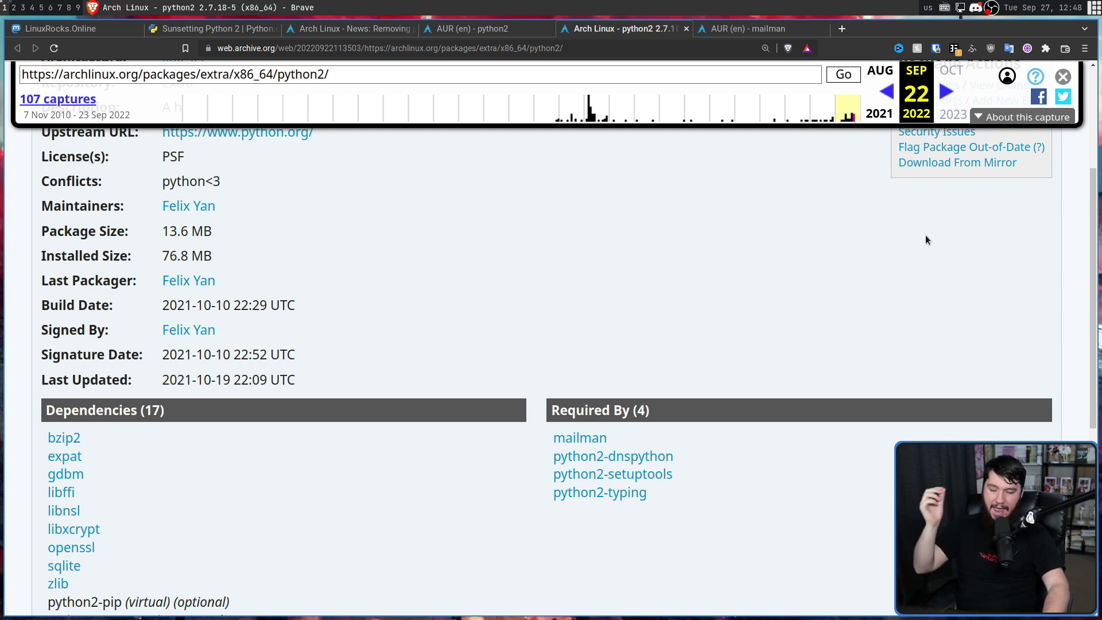
- Check the AUR mailman tab, then the official mailman3 3.3.5-6 tab
left_click(744, 31)
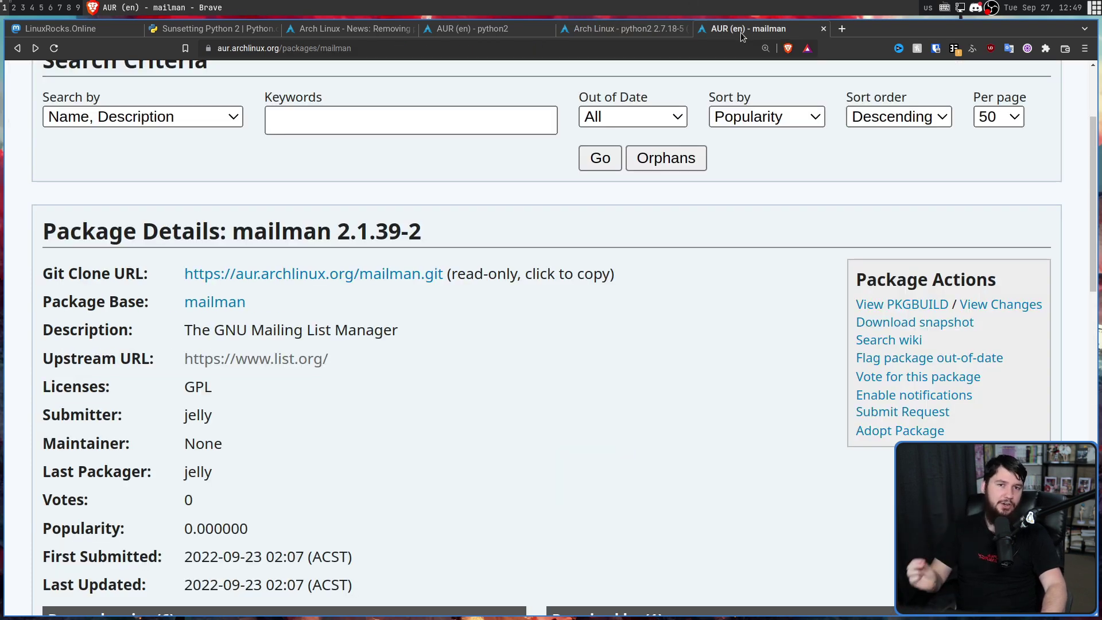
scroll(551, 345, "up", 1)
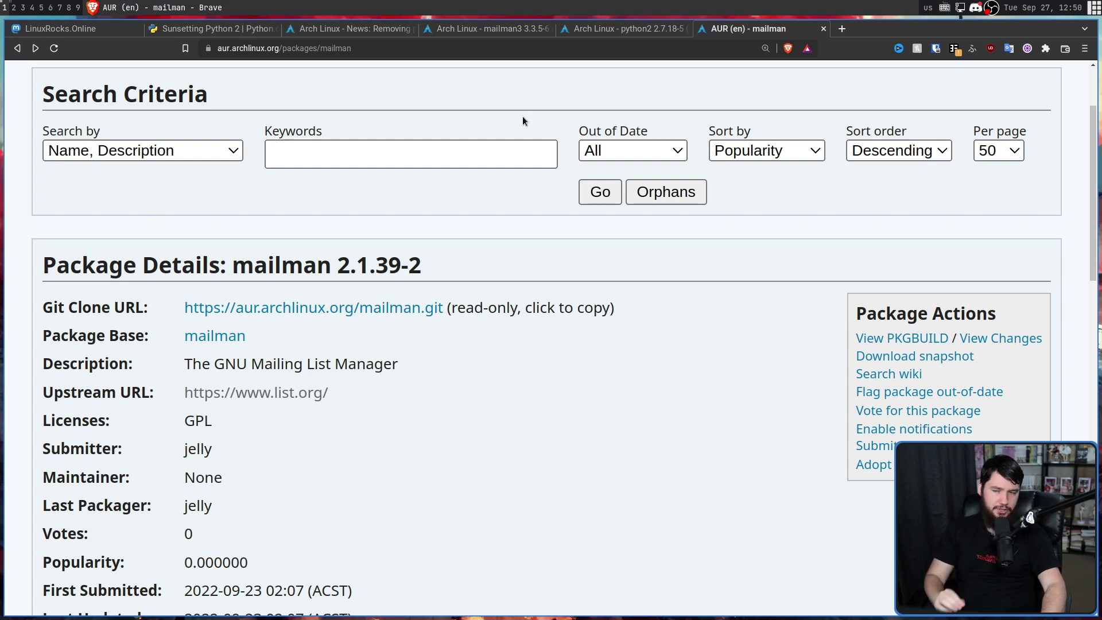
left_click(468, 29)
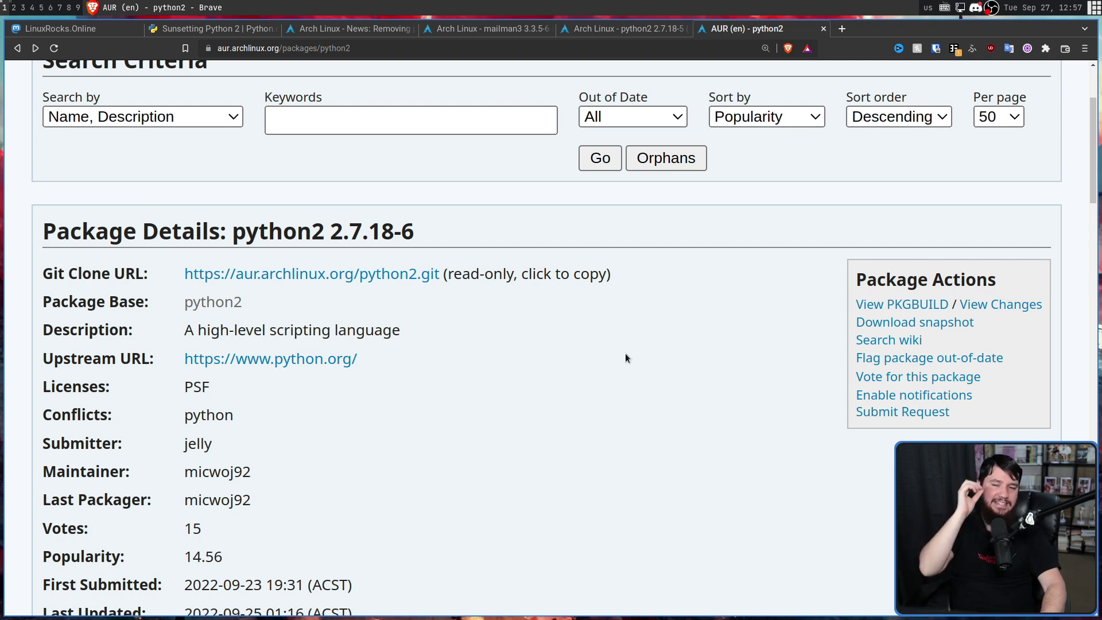
scroll(626, 358, "down", 3)
scroll(645, 330, "down", 2)
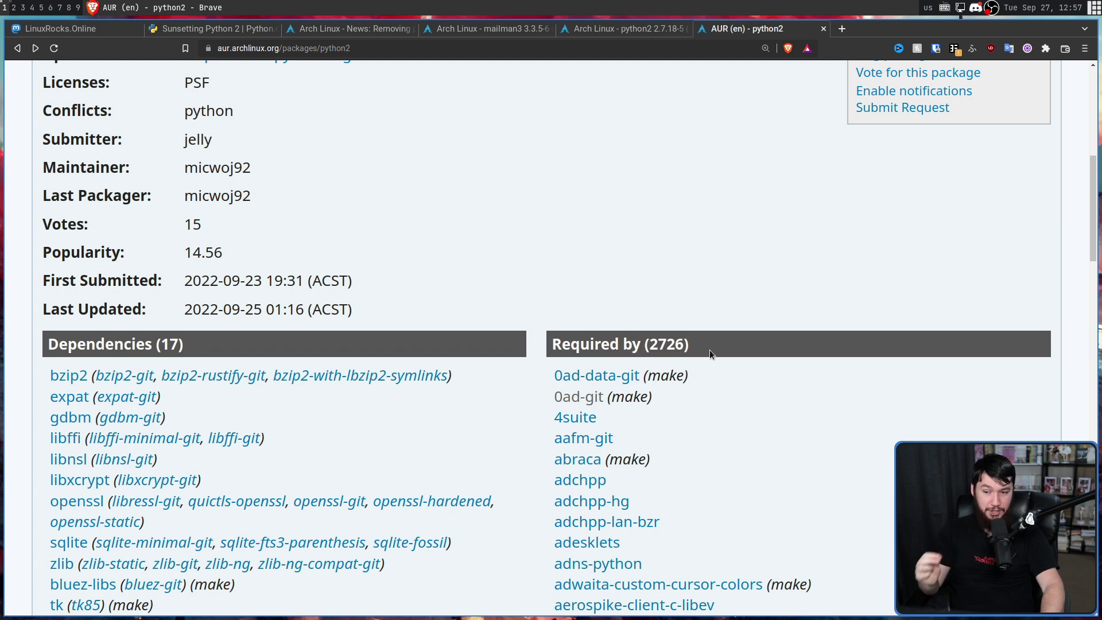
- Highlight the 'Required by (2726)' count, then open 0ad-git 26504-1 in a new tab
left_click_drag(669, 345, 644, 346)
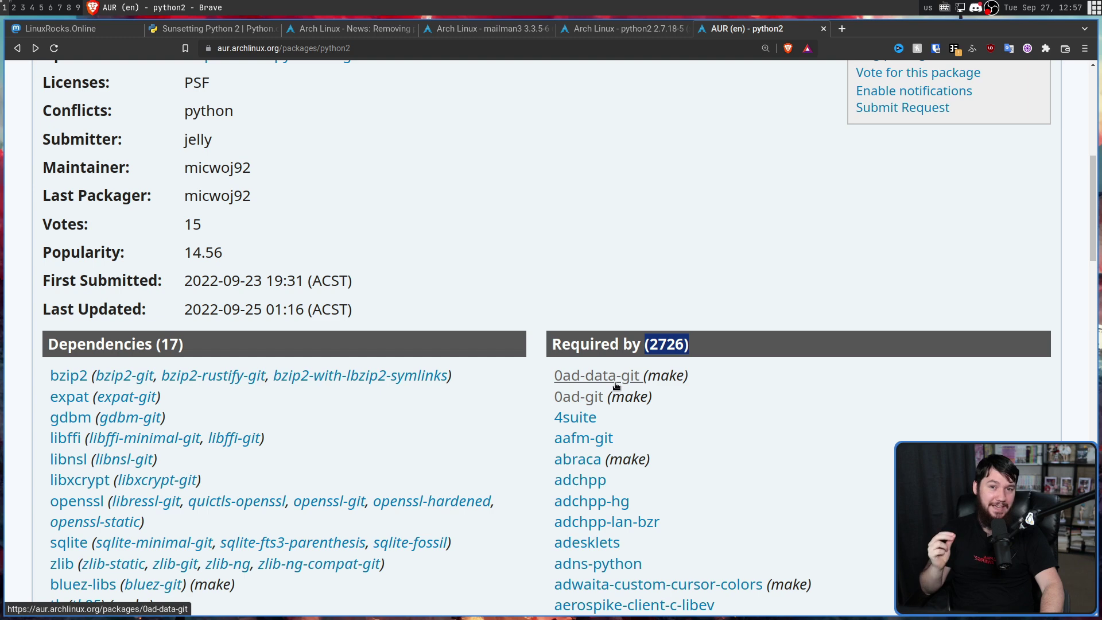
left_click(892, 325)
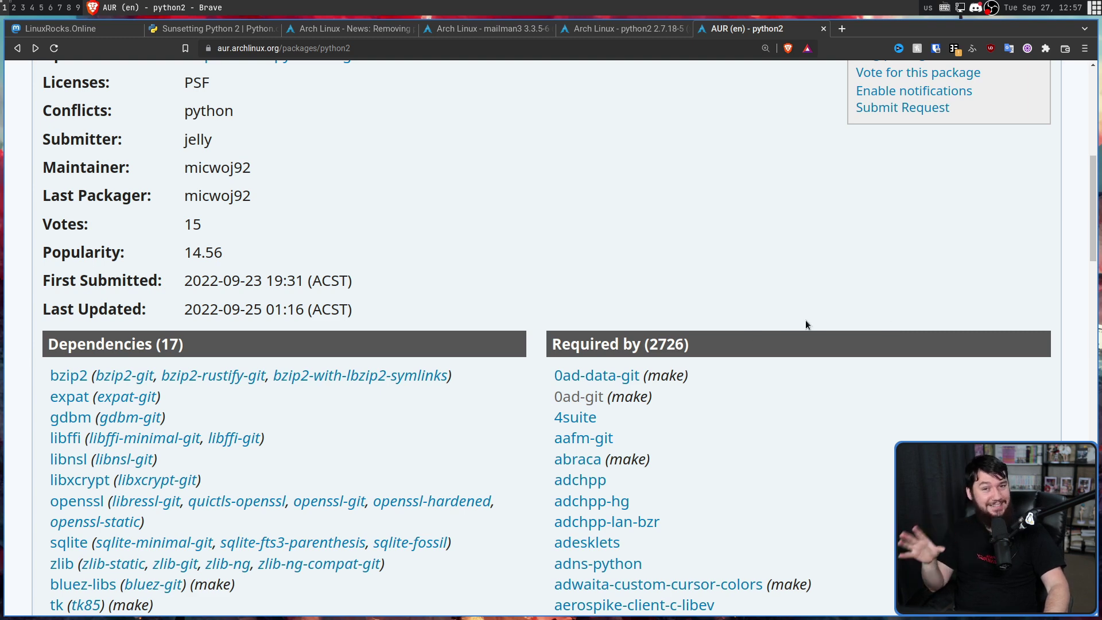
right_click(588, 398)
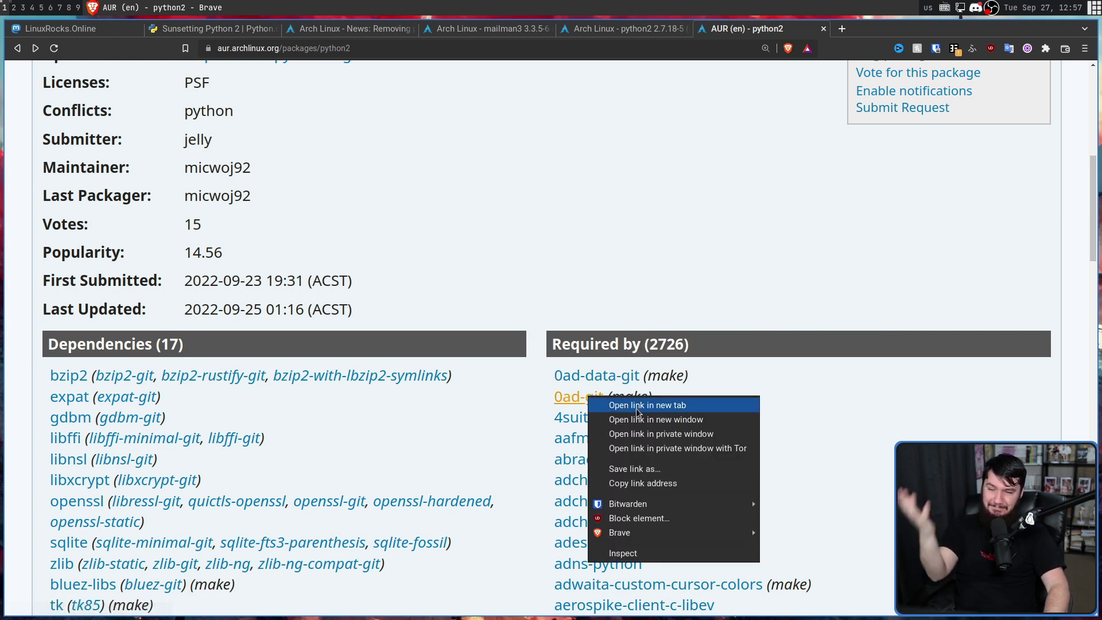
left_click(619, 402)
left_click(872, 28)
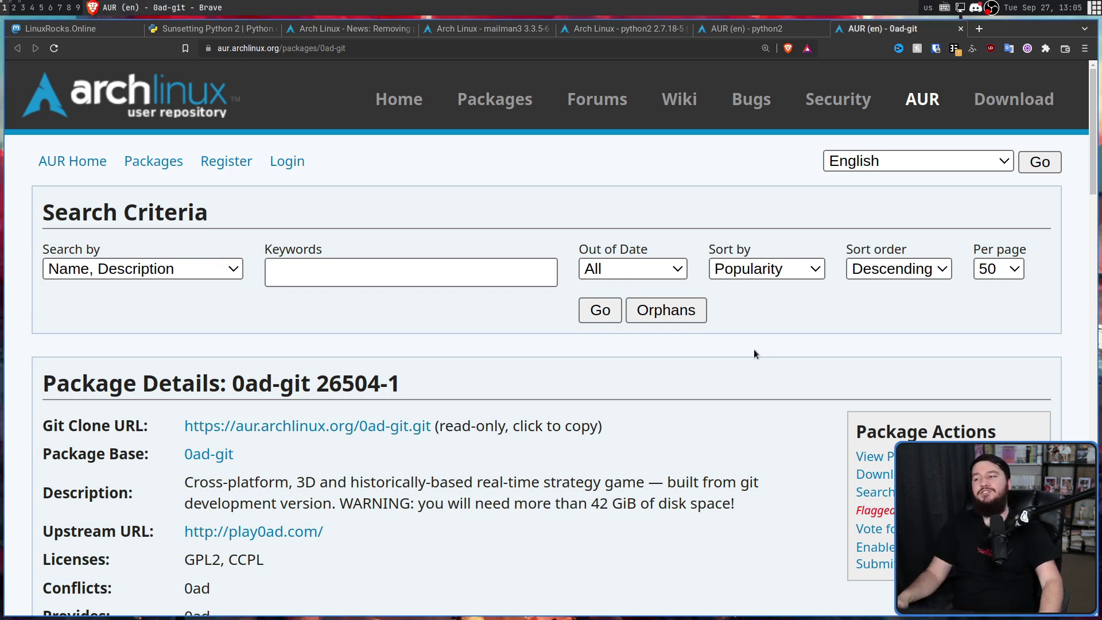
- Switch to Alacritty and run 'sudo pacman -Rcns python2' to preview the removal
key("super+3")
type("p")
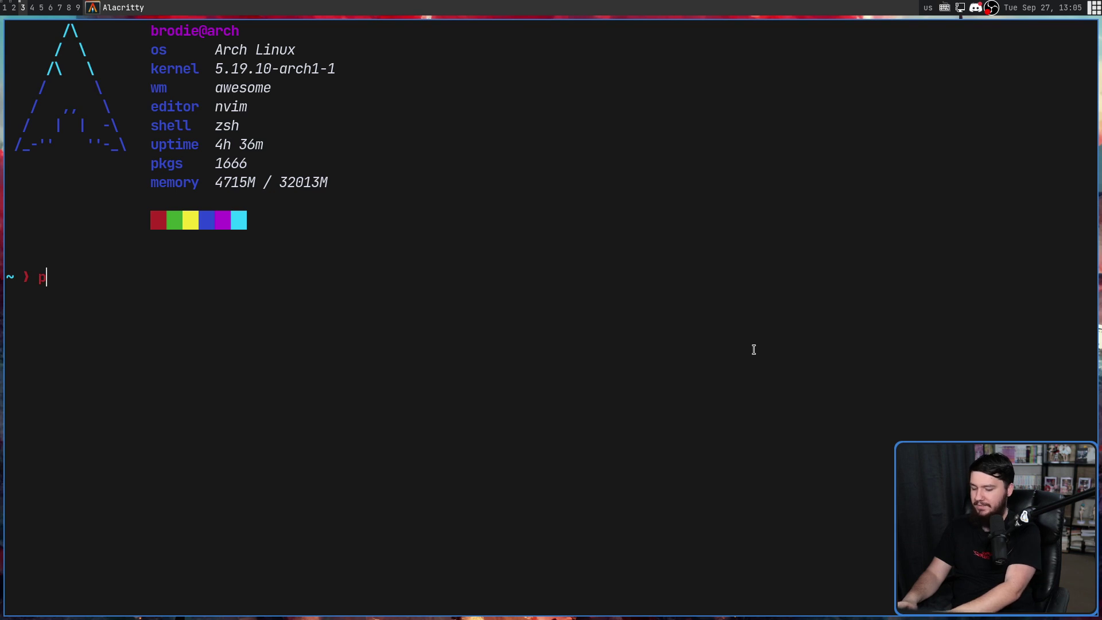
type("ython2")
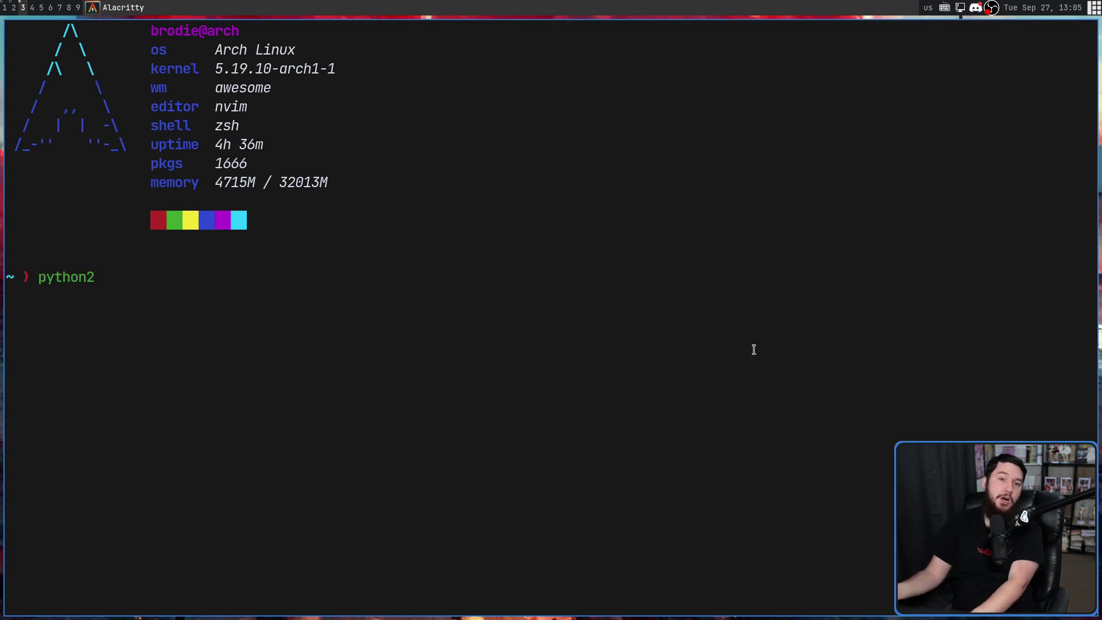
key("BackSpace")
key("BackSpace")
key("BackSpace")
type("sudo ")
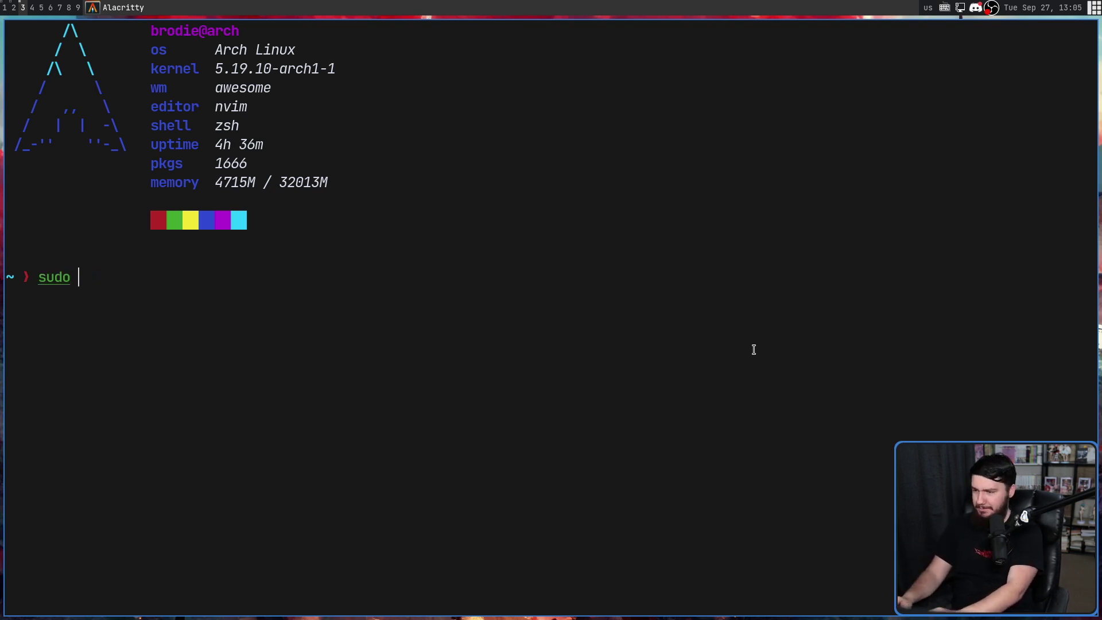
type("pacman -Rcns python2")
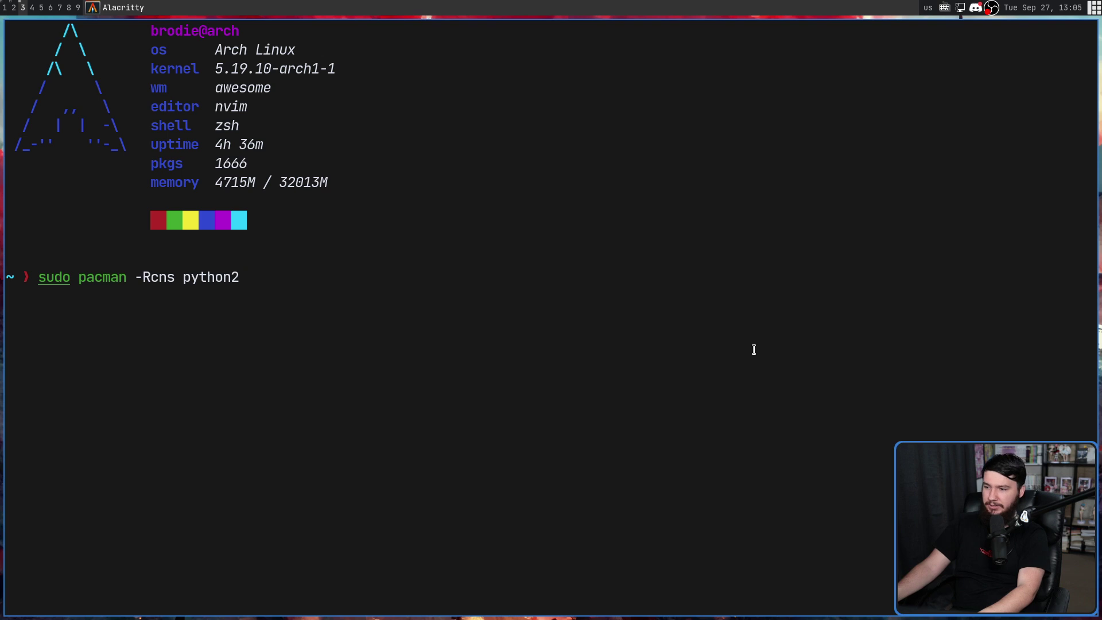
key("Return")
key("Return")
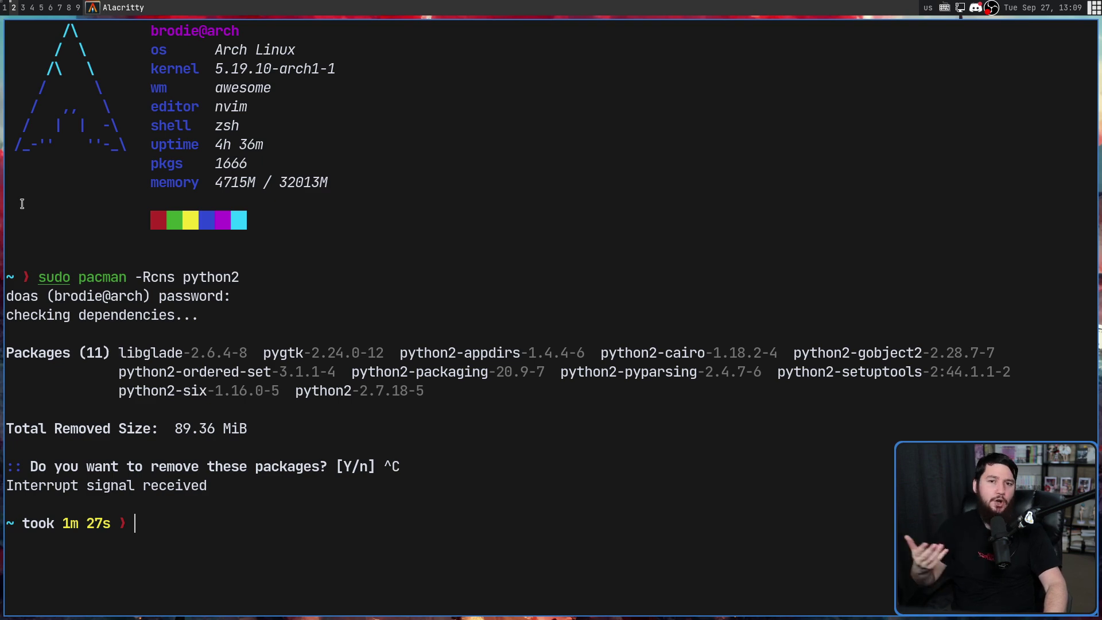
- Return to Brave and move on to Fedora's retired python27 page
key("super+j")
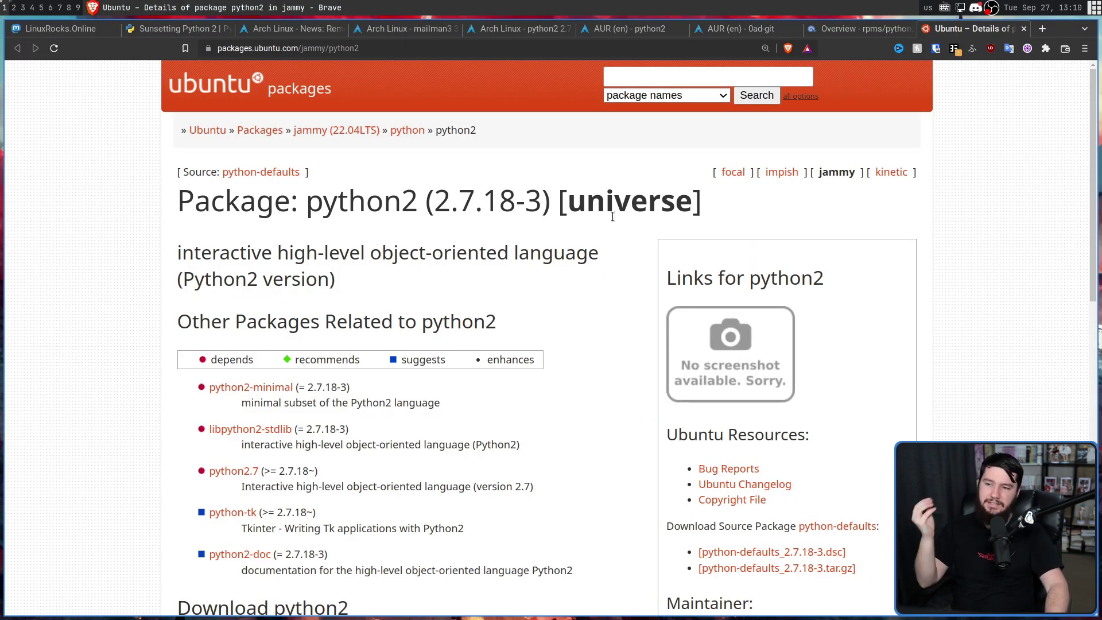
left_click(861, 29)
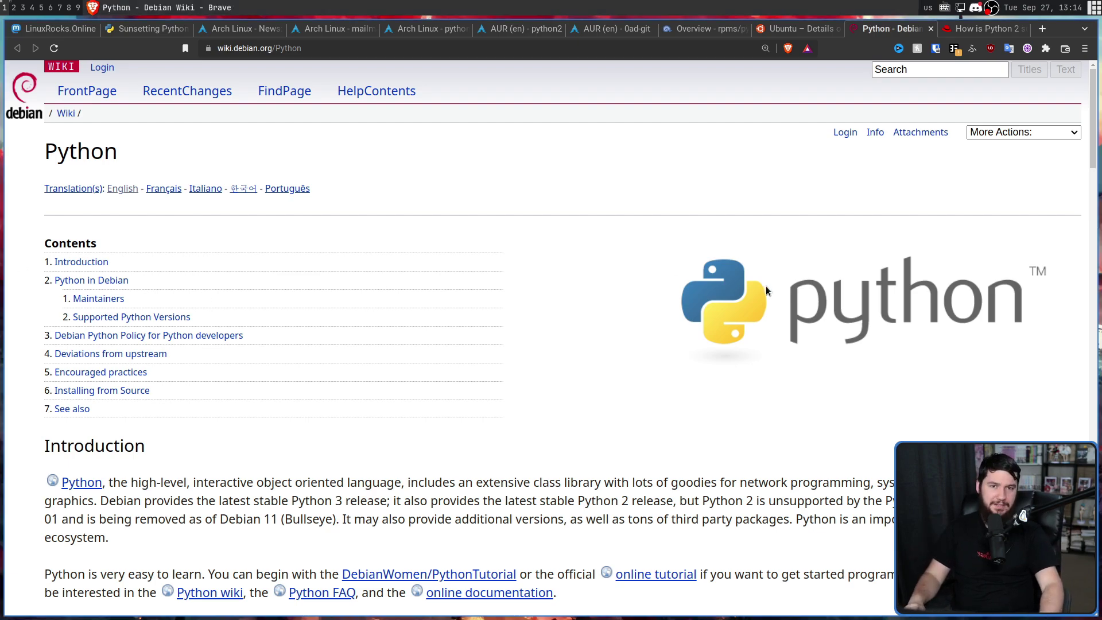
scroll(766, 291, "down", 3)
scroll(763, 280, "down", 4)
scroll(760, 272, "down", 2)
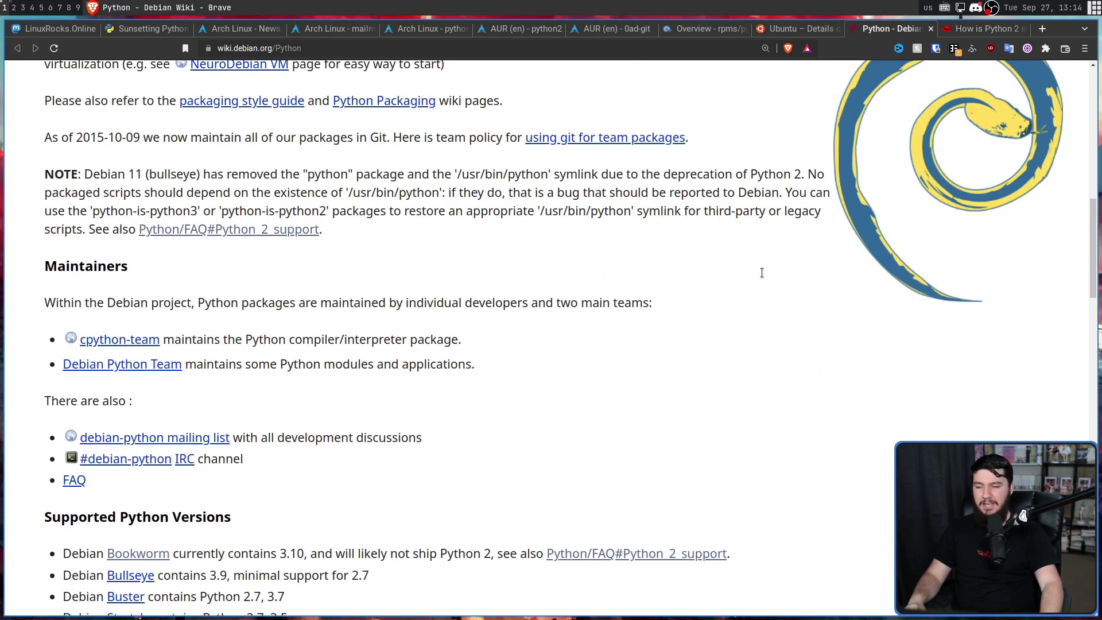
scroll(762, 274, "down", 2)
scroll(773, 269, "down", 3)
scroll(774, 266, "up", 1)
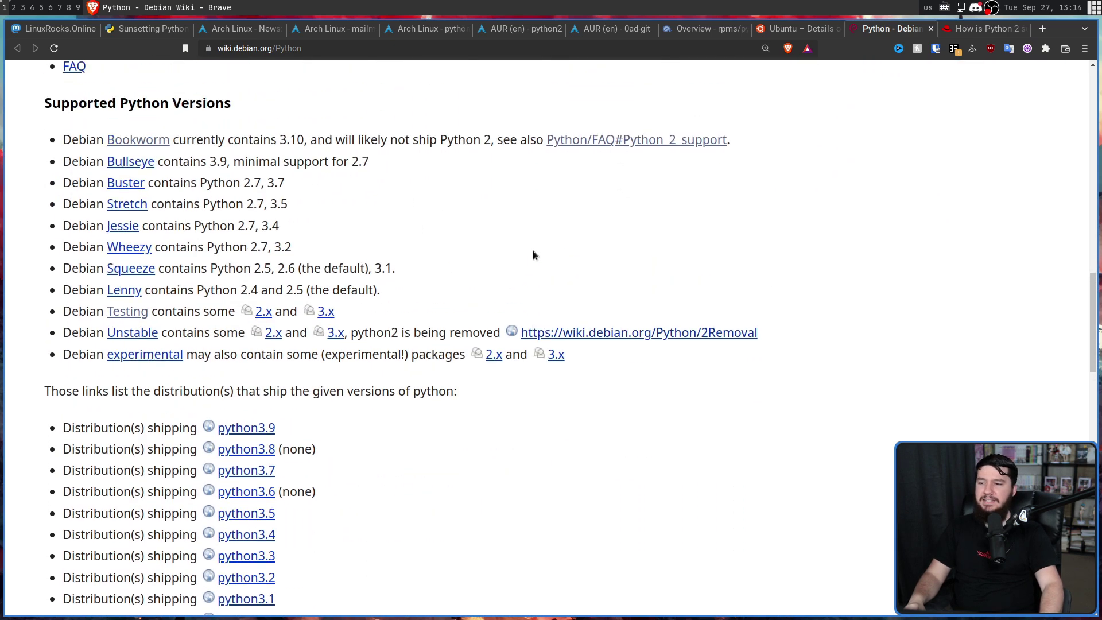
scroll(533, 254, "up", 1)
left_click_drag(370, 210, 207, 215)
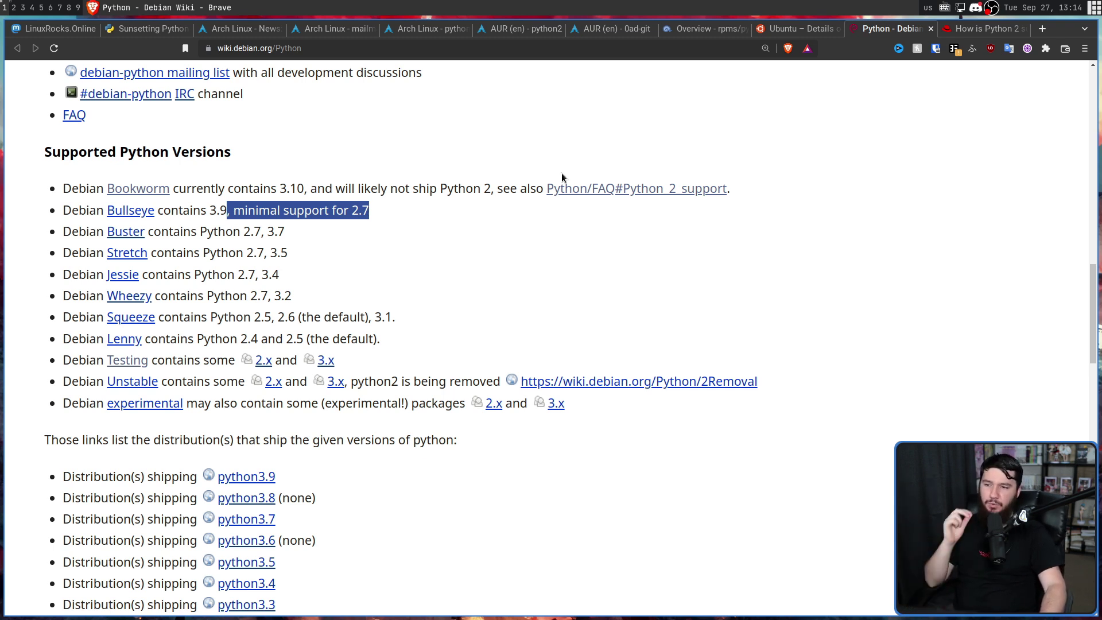
- Select 'likely' in the Bookworm note and open the Python 2 support FAQ in a new tab
double_click(374, 187)
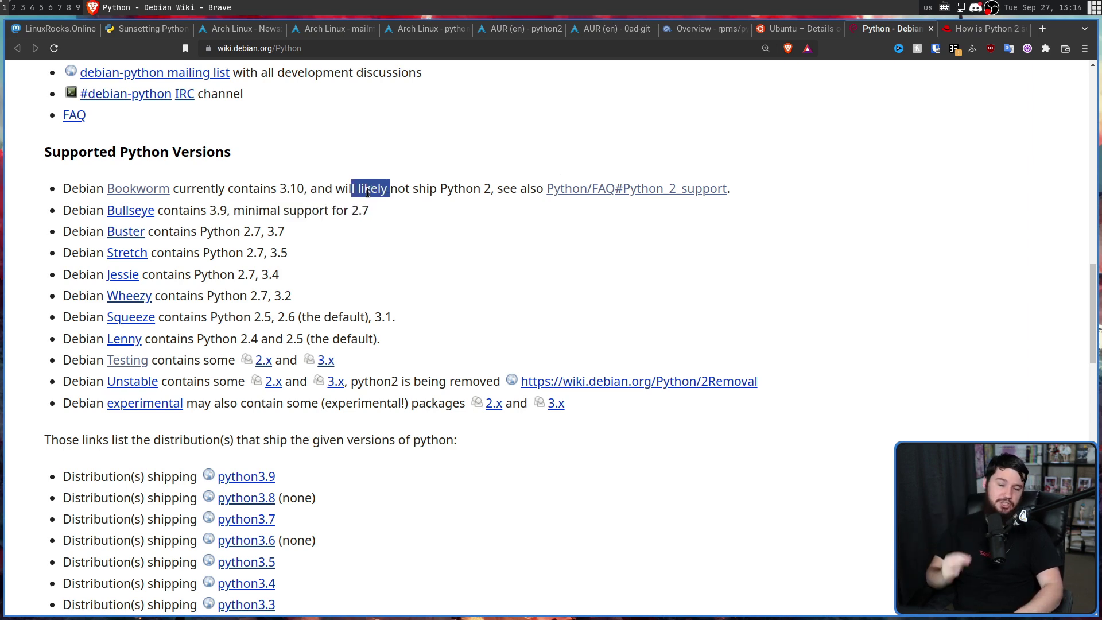
middle_click(636, 188)
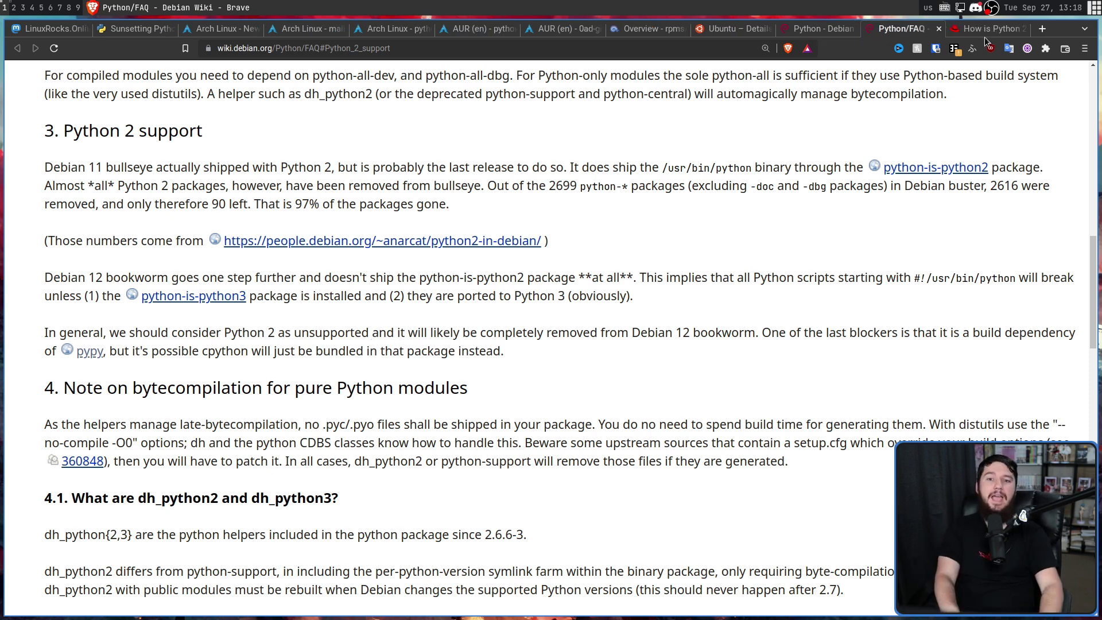
- Switch to Red Hat's 'How is Python 2 supported in RHEL after 2020?' tab
left_click(990, 30)
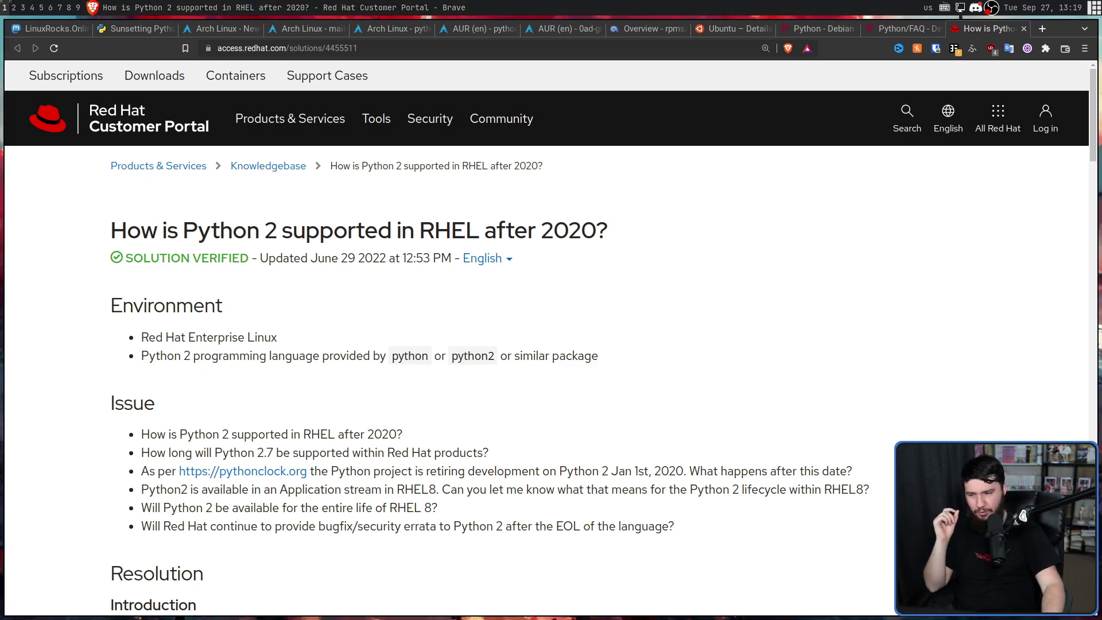
scroll(451, 401, "down", 3)
scroll(450, 400, "down", 4)
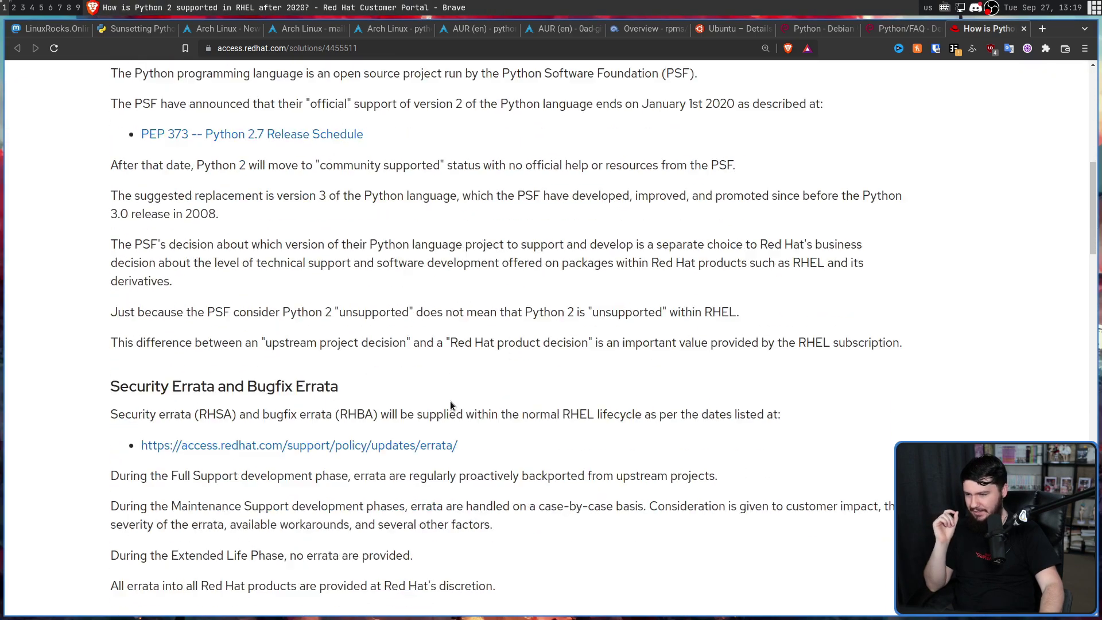
scroll(450, 400, "down", 3)
scroll(478, 338, "down", 3)
scroll(475, 327, "down", 3)
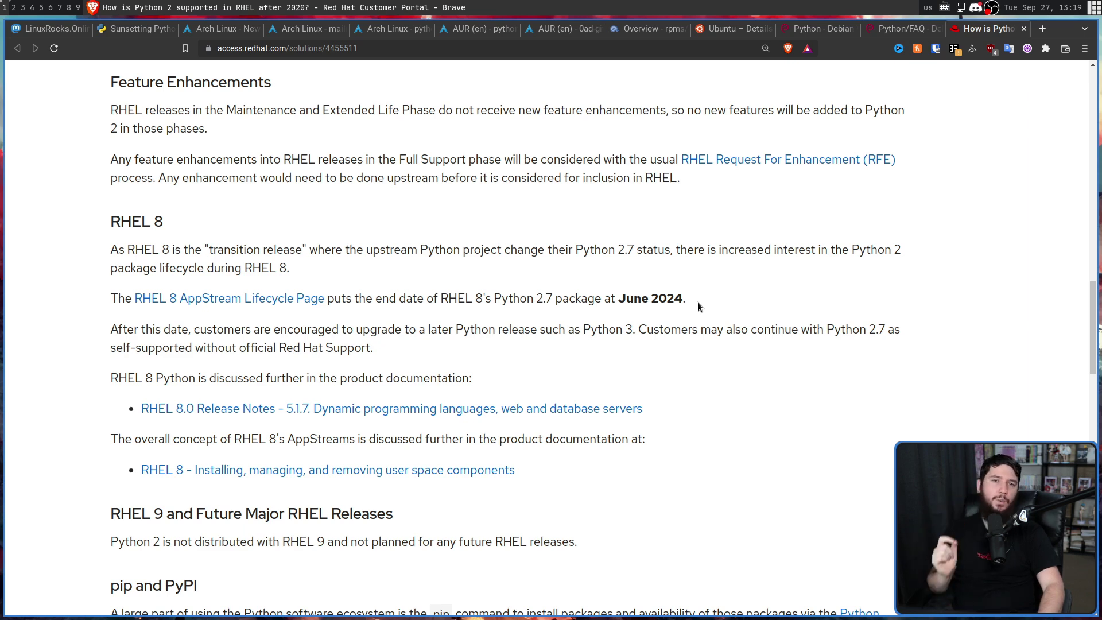
scroll(237, 347, "down", 2)
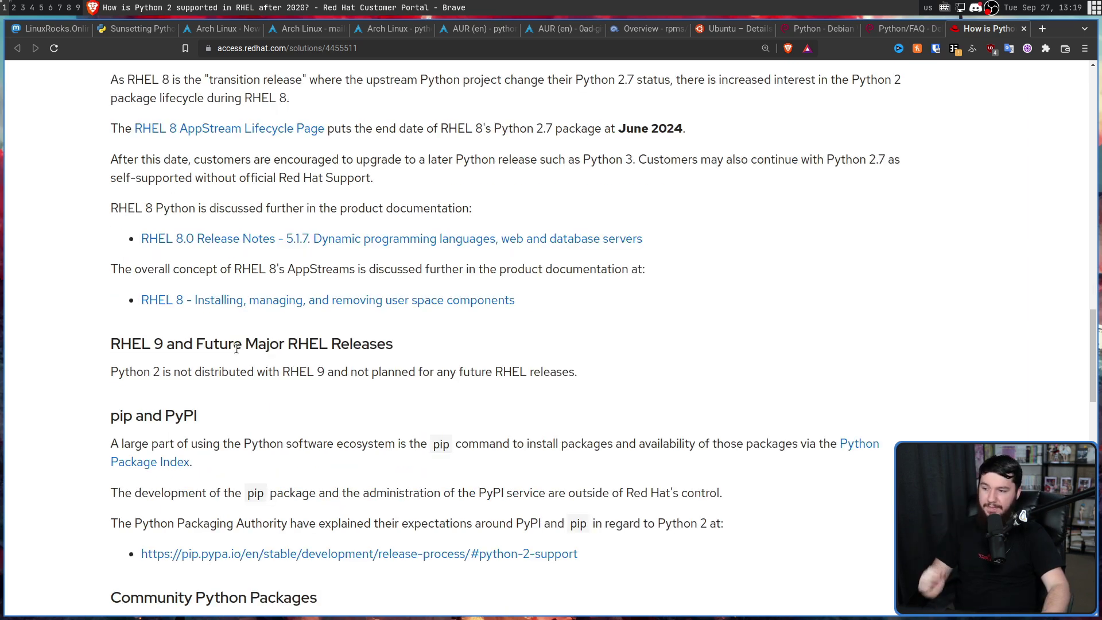